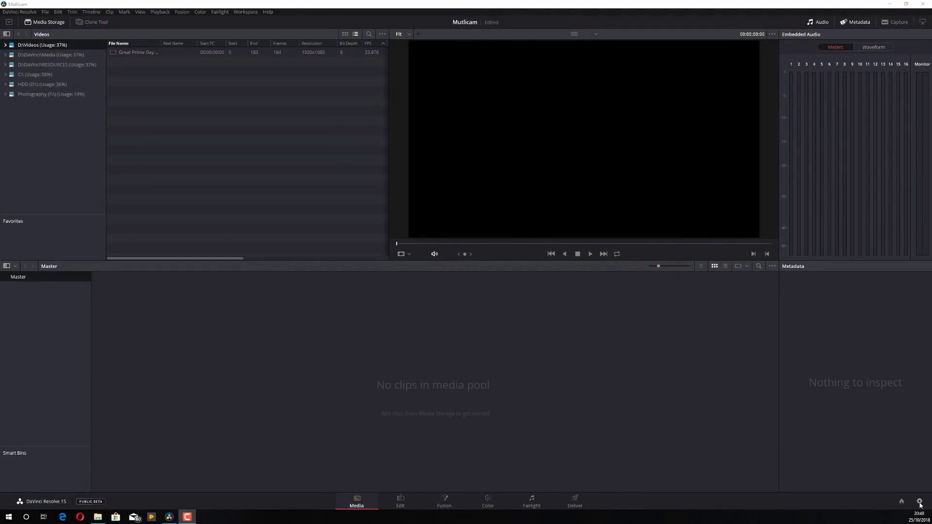
Step: Set the project's timeline frame rate to 23.976 frames per second and save the project settings
click(919, 501)
click(496, 151)
click(489, 176)
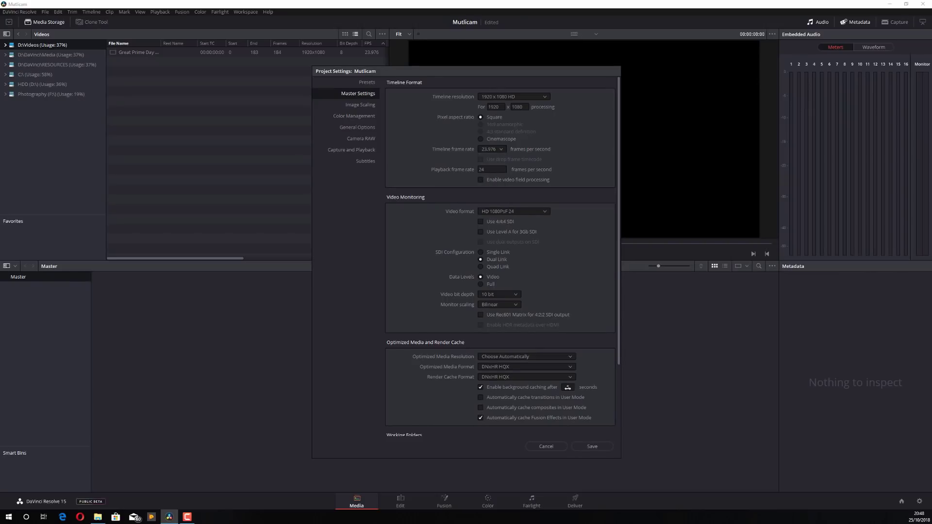
click(592, 447)
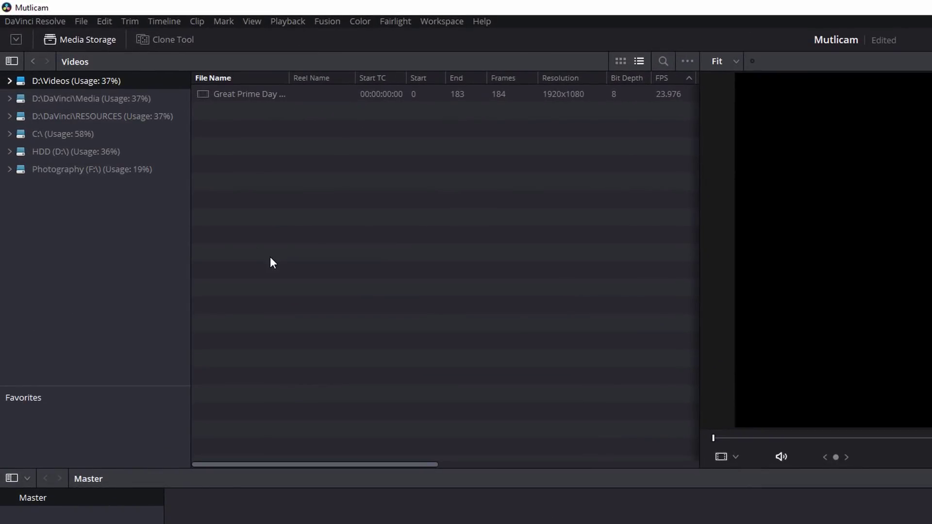
Step: Add the clips C0016.MP4, C0006.MP4 and 00005.MTS from the MULTICAM folder in D:\DaVinci\Media to the media pool
click(44, 99)
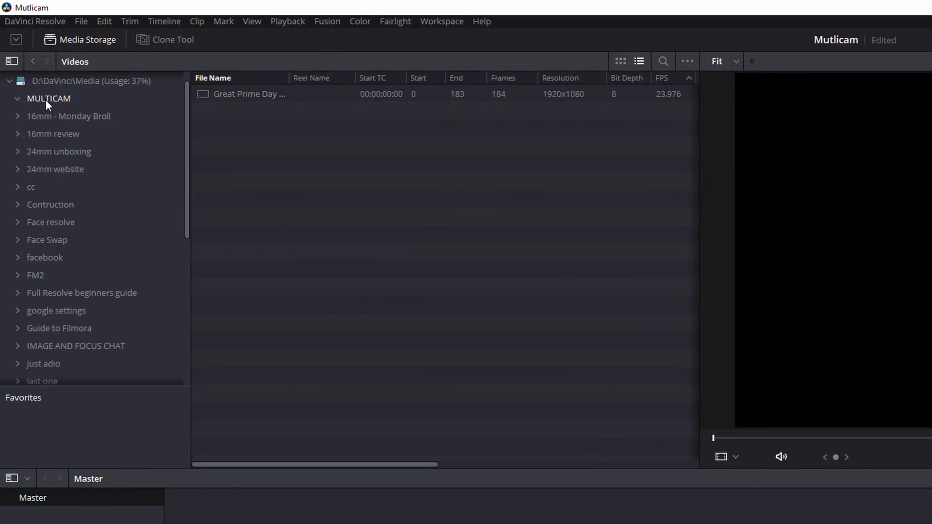
click(47, 100)
click(252, 114)
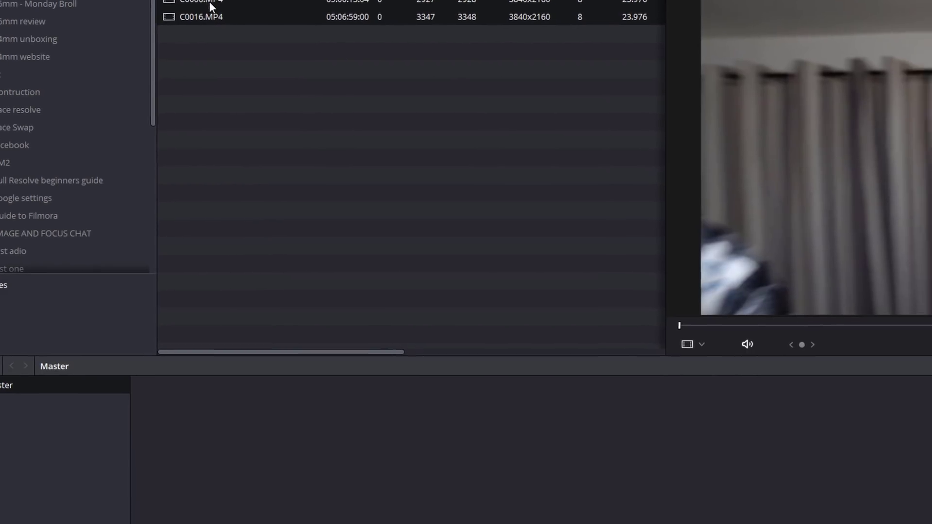
drag(211, 6, 312, 459)
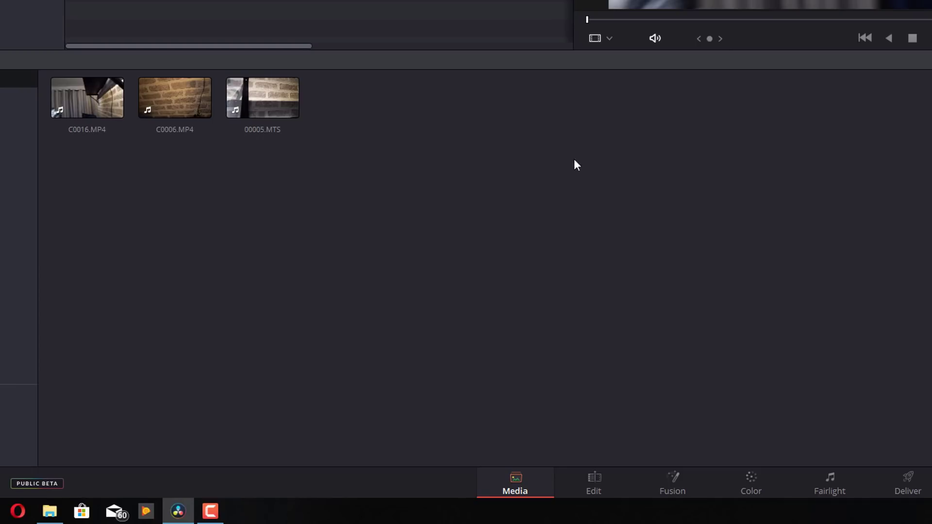
Step: Start a new multicam clip from all three clips in the media pool and name it Mutlicam
drag(567, 168, 51, 88)
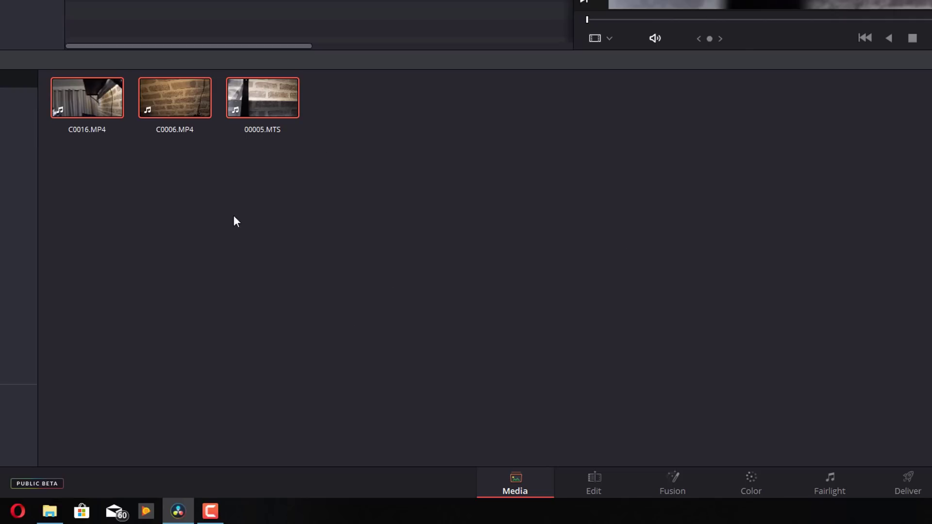
right_click(238, 92)
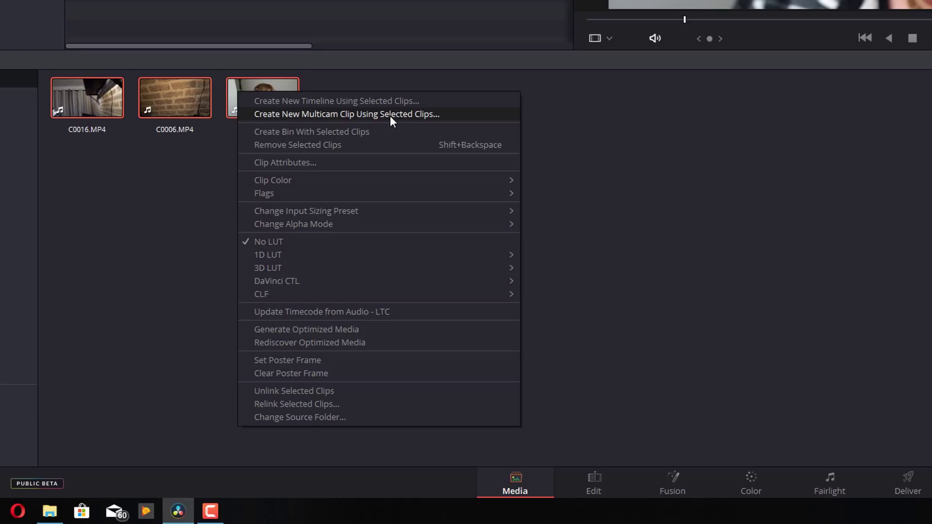
click(263, 191)
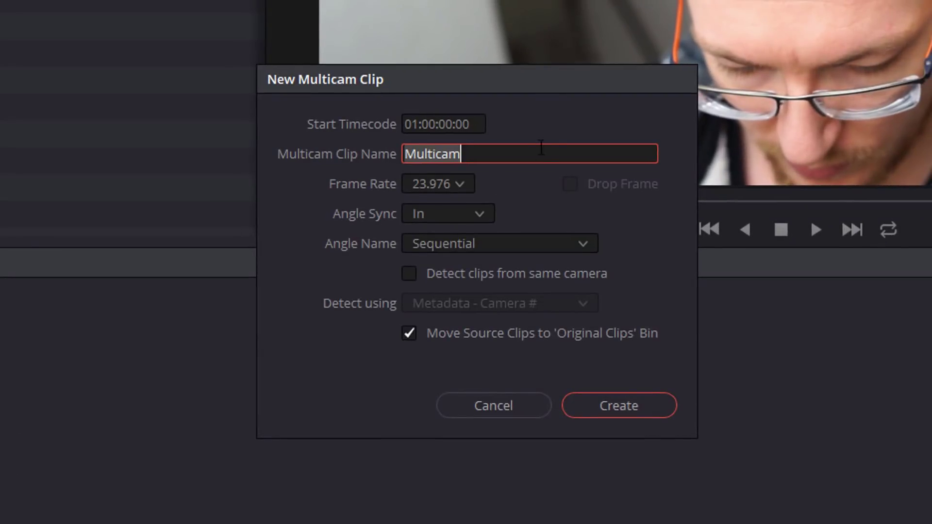
text(Mut)
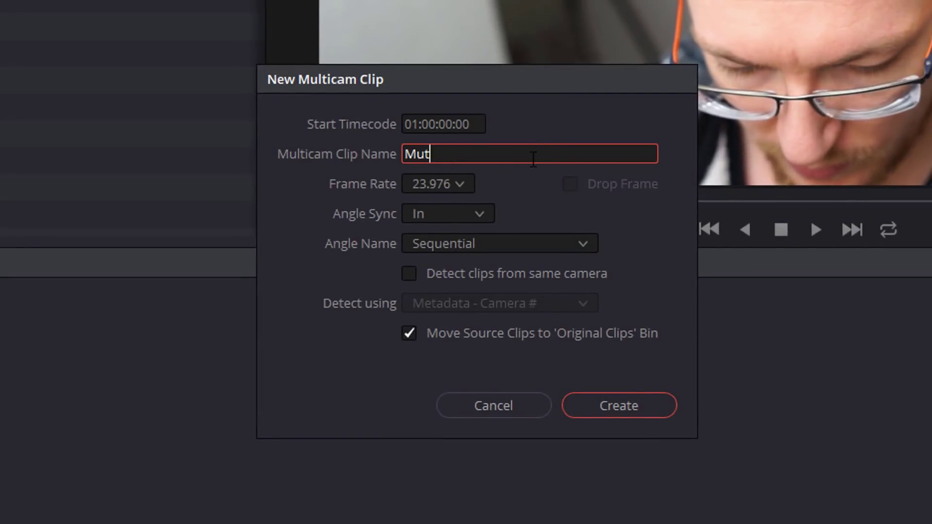
text(licam)
Step: Set the multicam clip's frame rate to 23.976 and angle sync to Sound, and create the clip
click(459, 185)
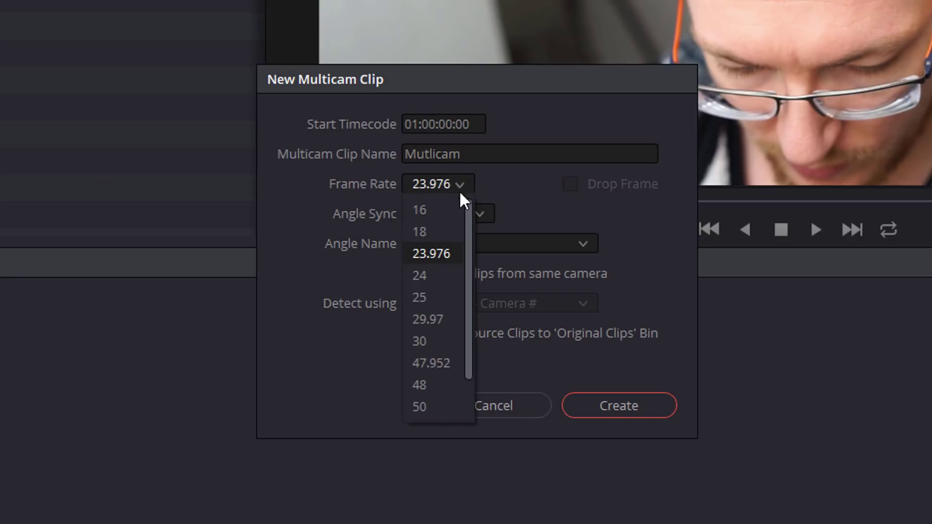
click(438, 257)
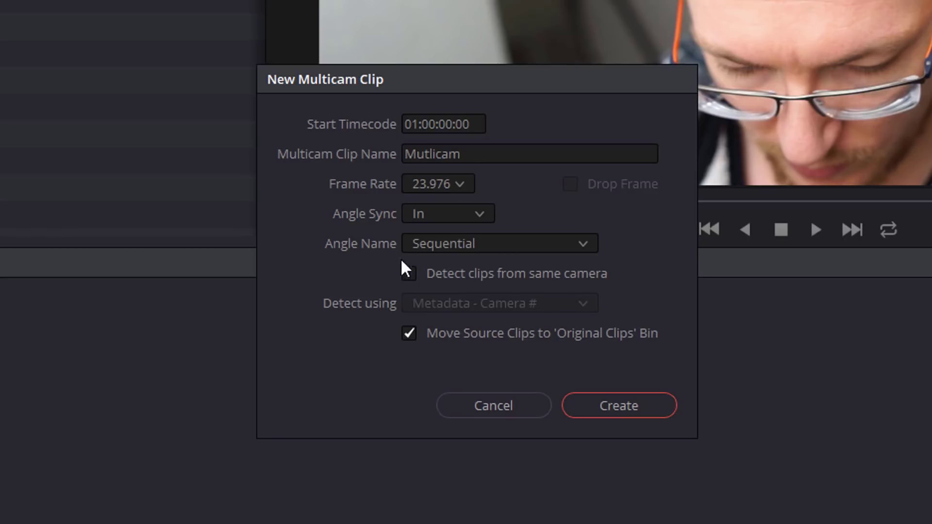
click(472, 218)
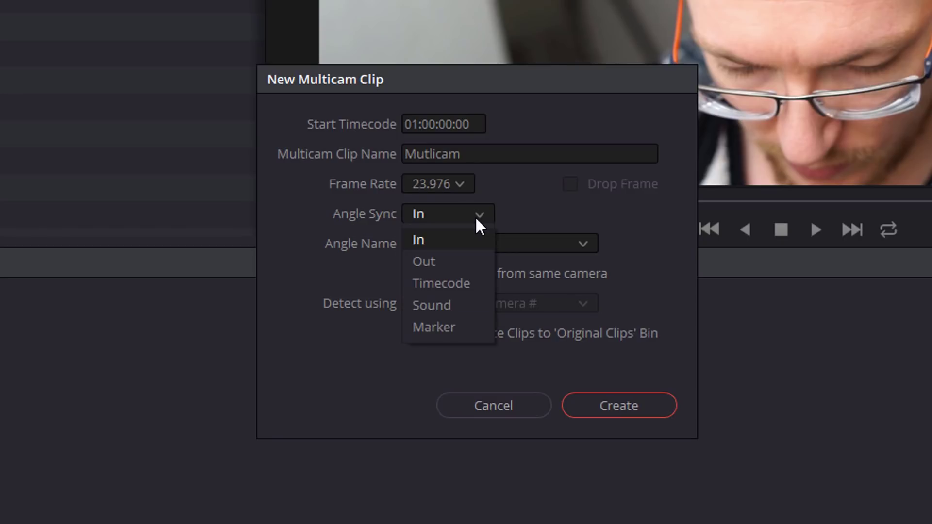
click(432, 305)
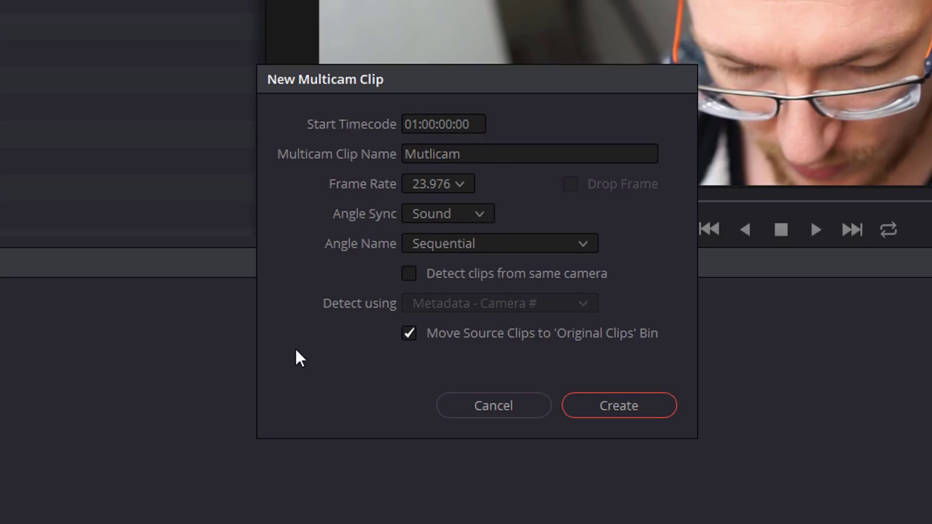
click(610, 412)
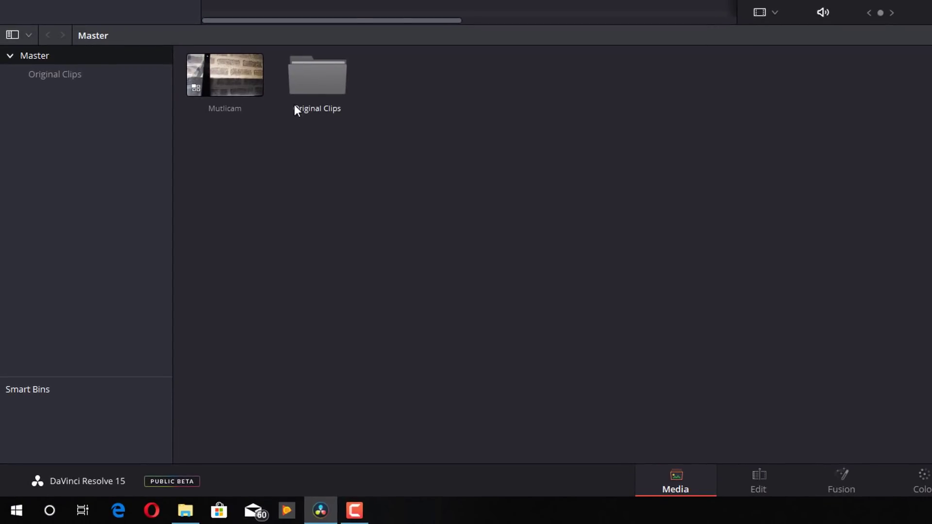
Step: Inspect the source clips in the Original Clips bin and return to the Master bin
double_click(313, 89)
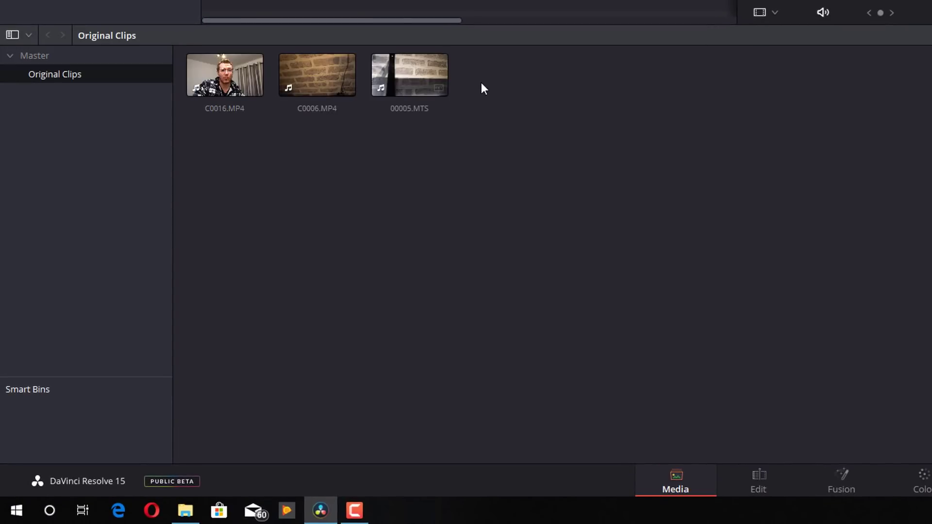
click(40, 57)
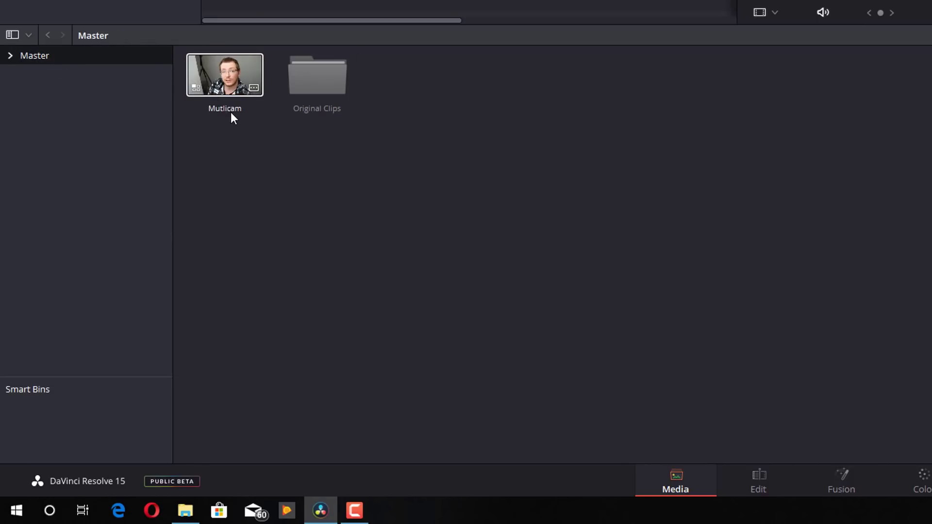
Step: Switch to the Edit page and toggle between single and dual viewer modes, ending with two viewers
click(754, 488)
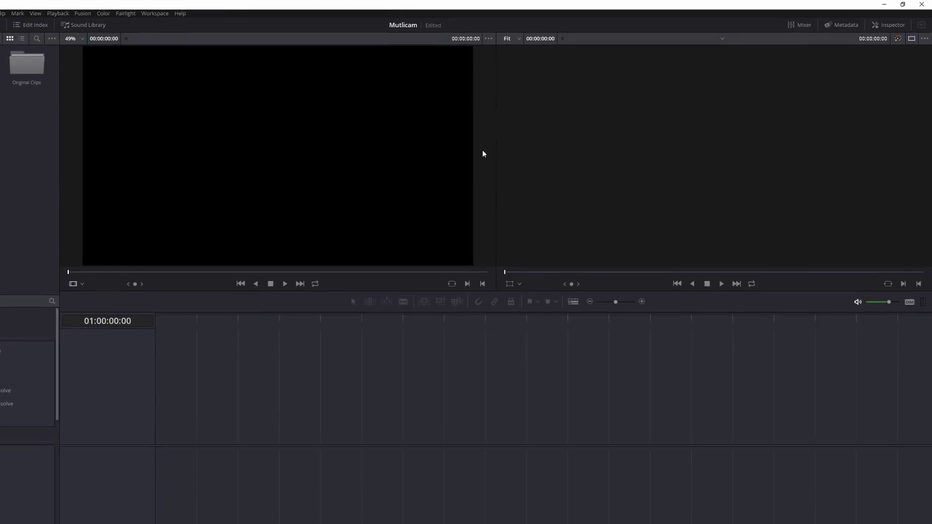
click(911, 39)
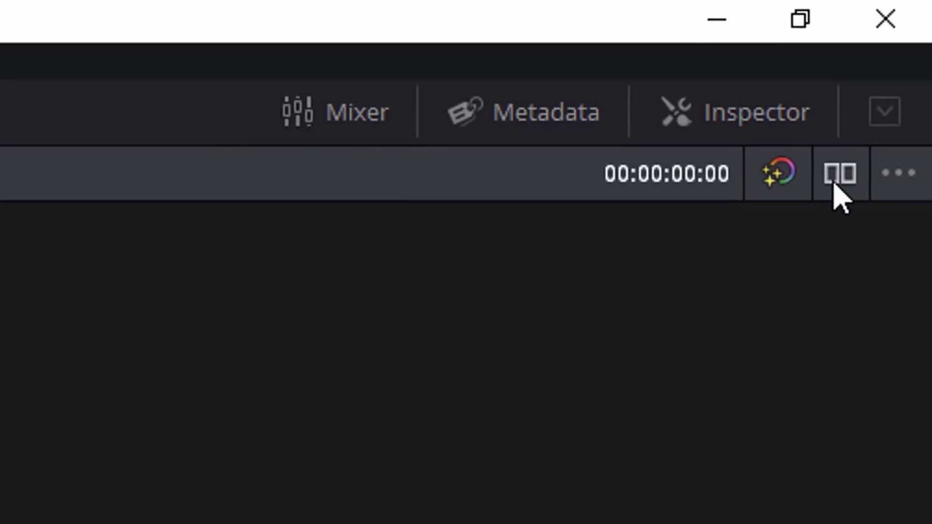
click(829, 192)
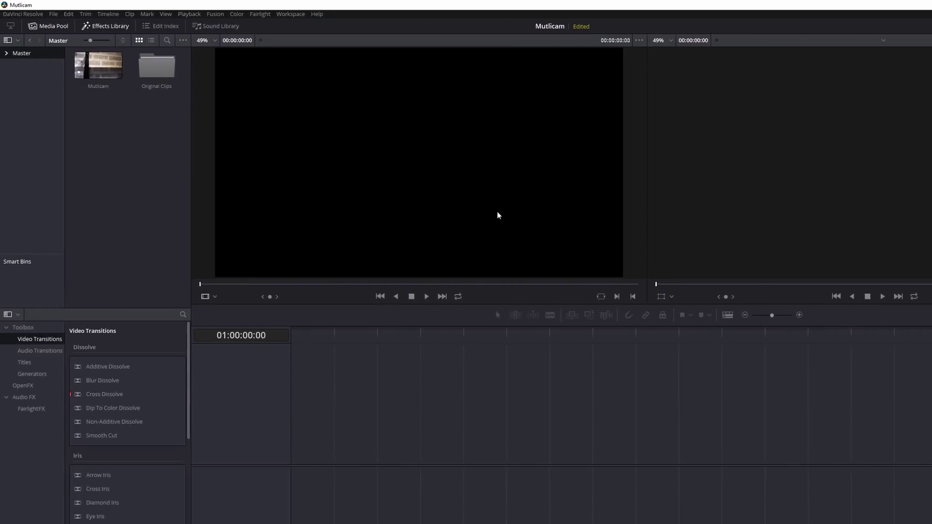
Step: Load the Mutlicam clip in the source viewer and place it at the start of a new timeline
double_click(99, 68)
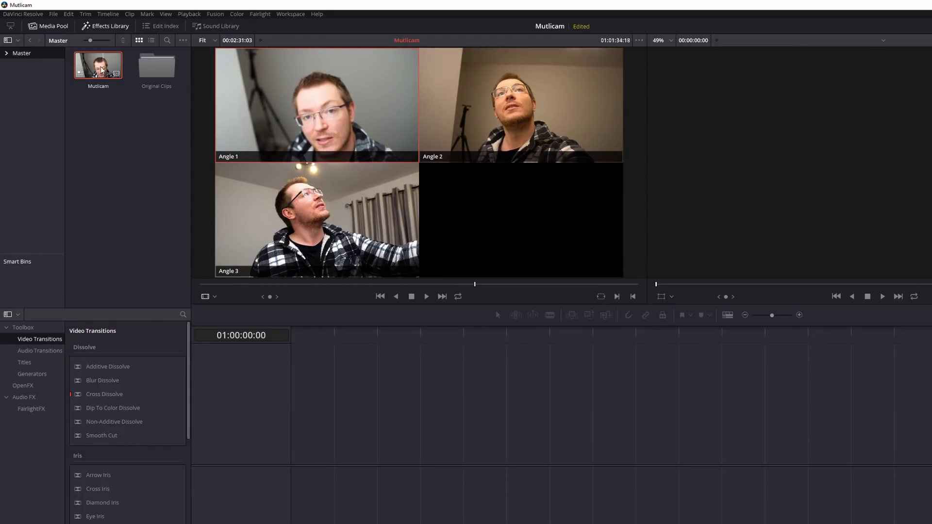
drag(101, 69, 297, 434)
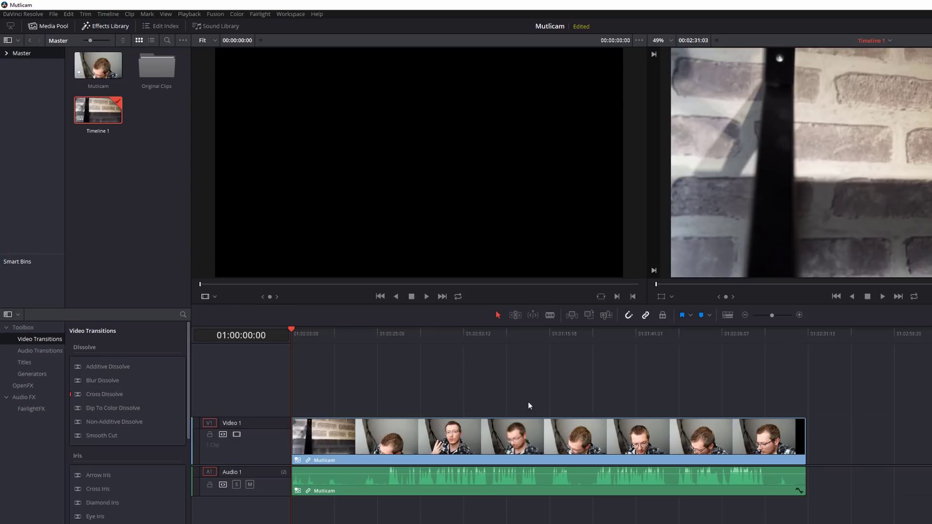
Step: Play the timeline from two different points in the multicam clip to review the footage
click(456, 335)
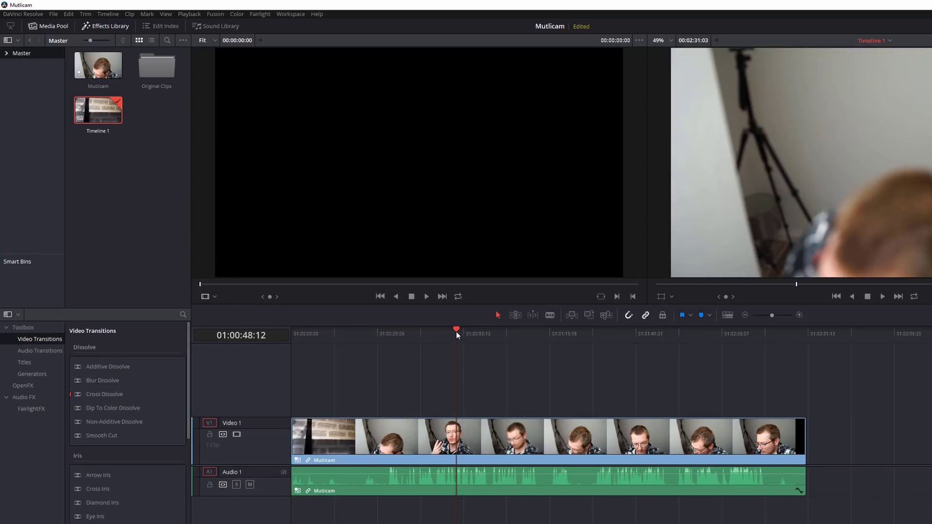
key(space)
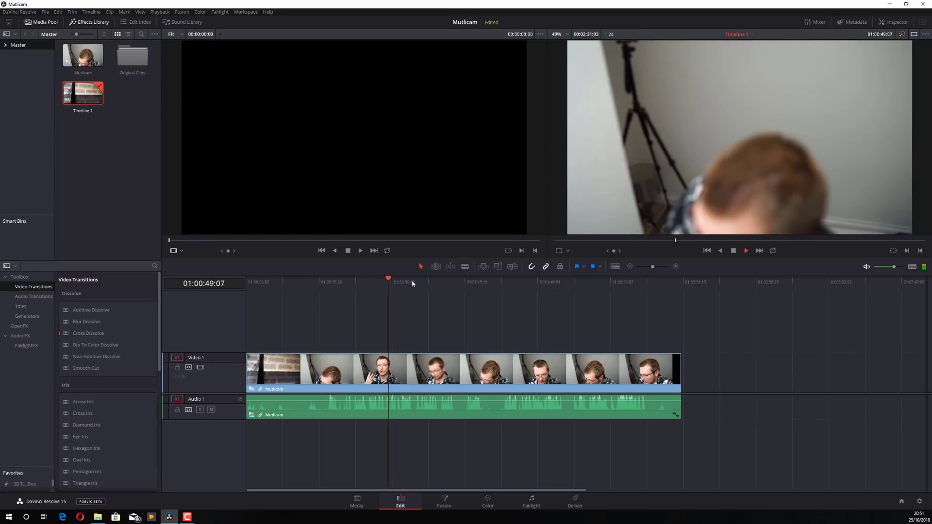
click(447, 283)
key(space)
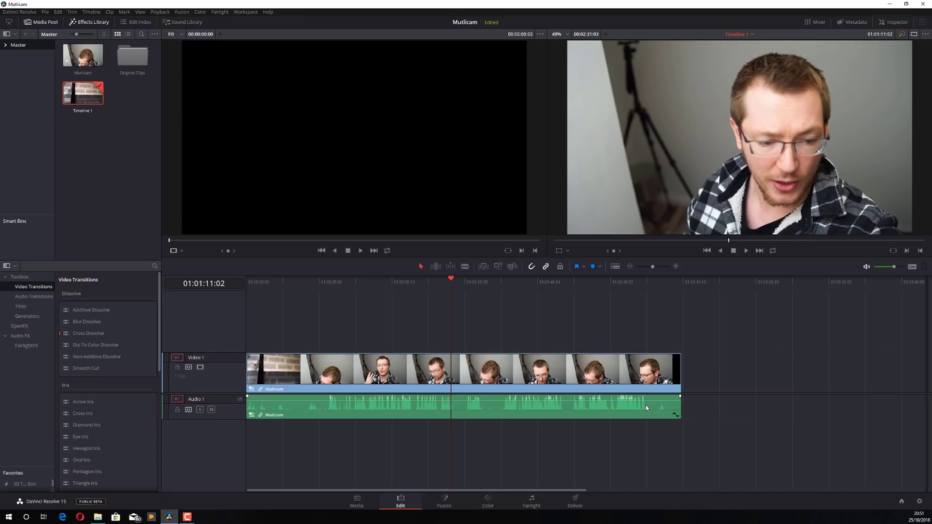
Step: Switch the multicam clip in the timeline to Angle 2
click(566, 372)
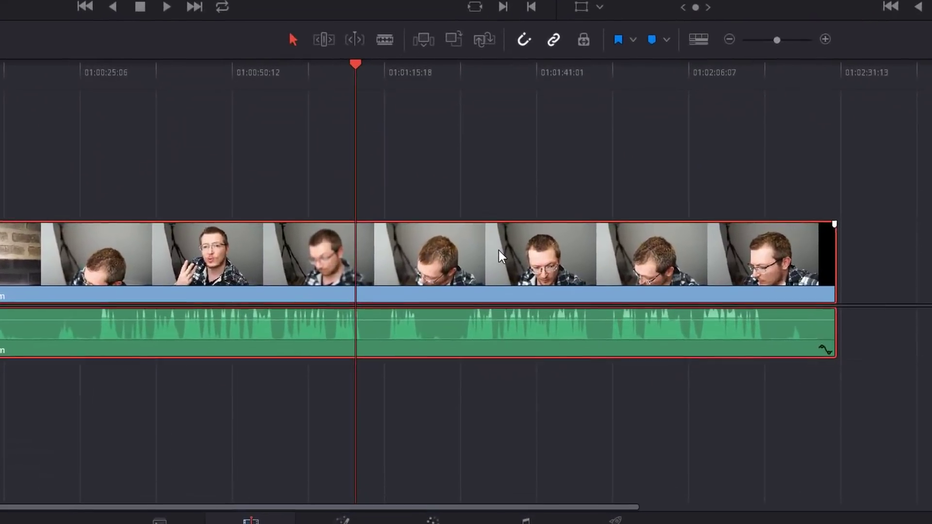
right_click(511, 308)
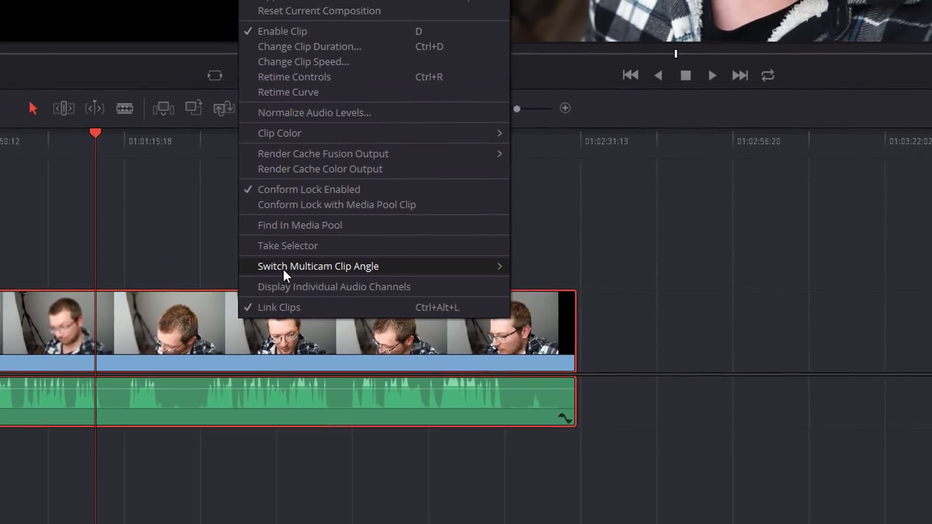
mouse_move(493, 224)
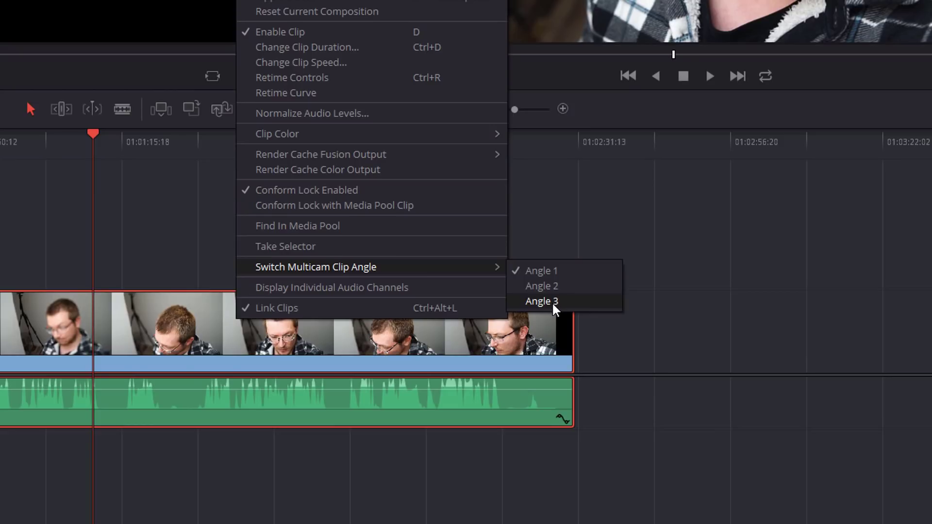
click(549, 285)
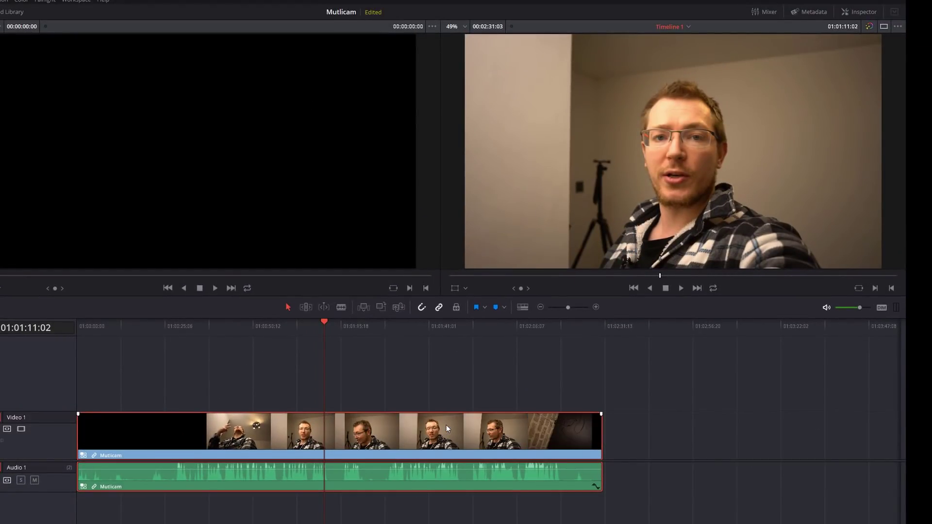
Step: Switch the timeline clip back to Angle 1
right_click(447, 428)
mouse_move(490, 398)
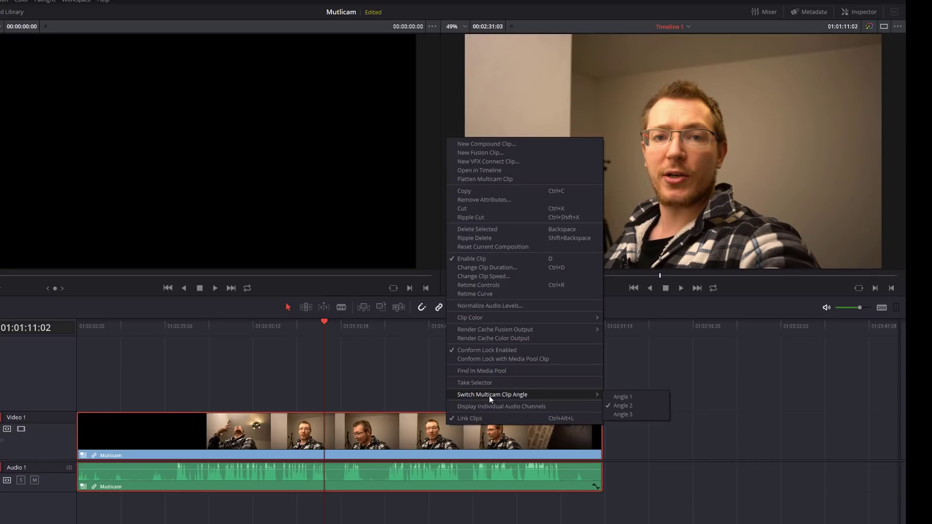
click(620, 397)
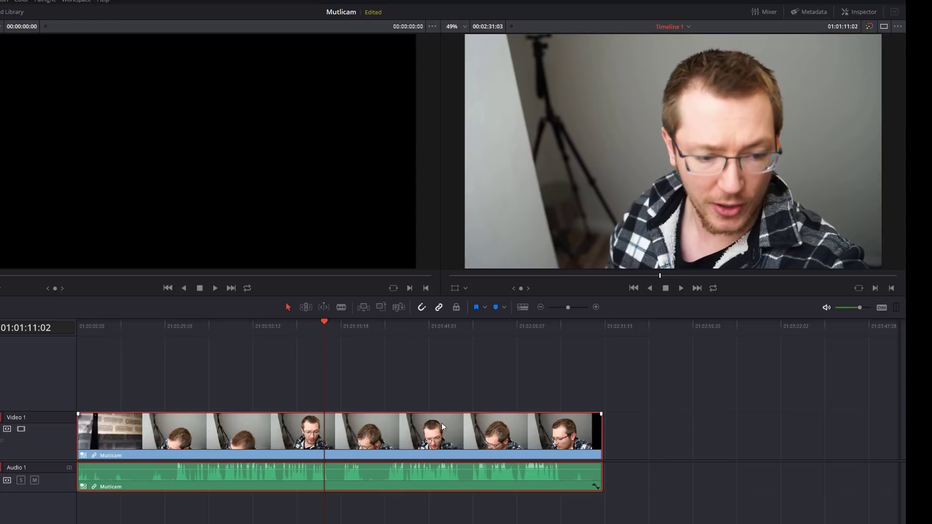
Step: Change the timeline clip's multicam angle to Angle 3
right_click(421, 421)
mouse_move(491, 392)
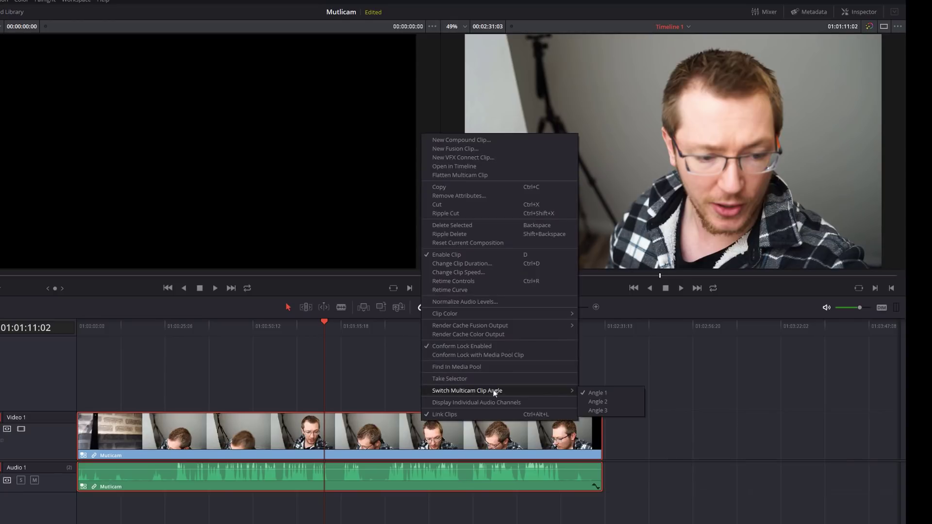
click(598, 410)
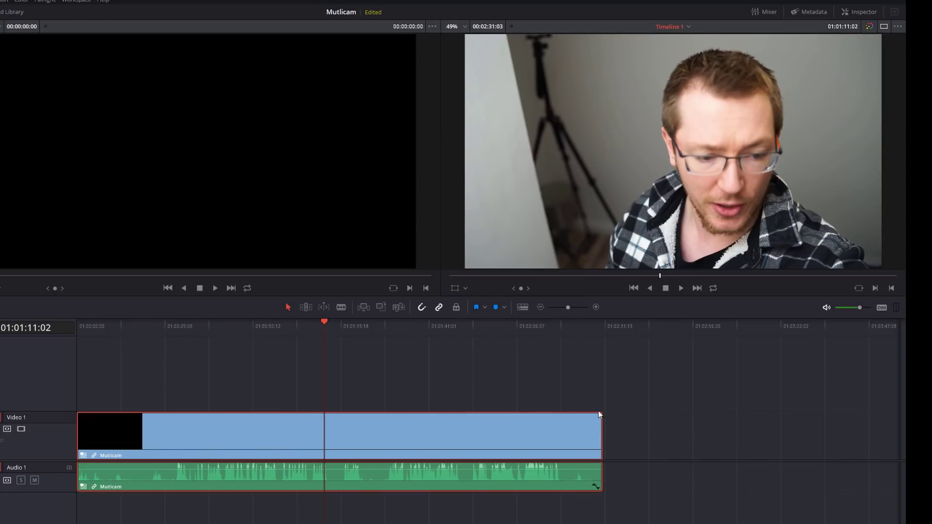
Step: Check which multicam angle the clip's audio uses, leaving the selection as it is
right_click(360, 476)
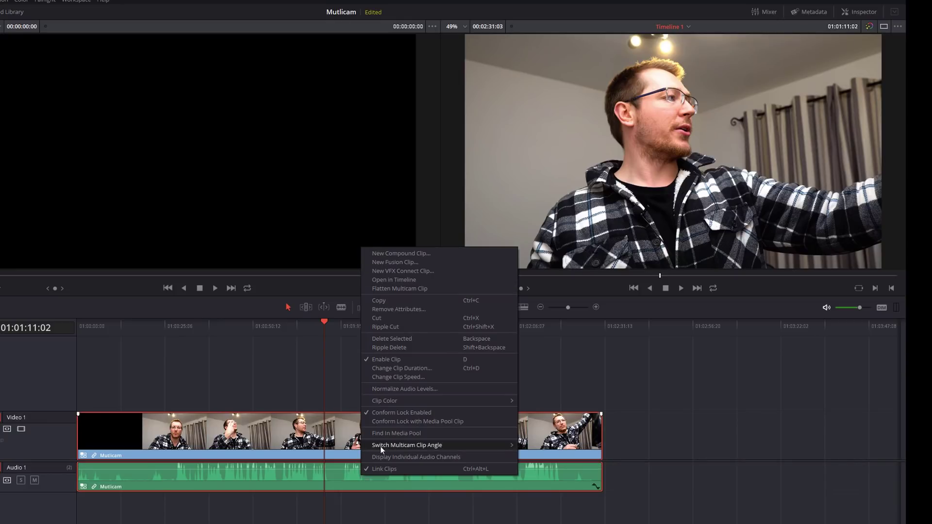
mouse_move(394, 446)
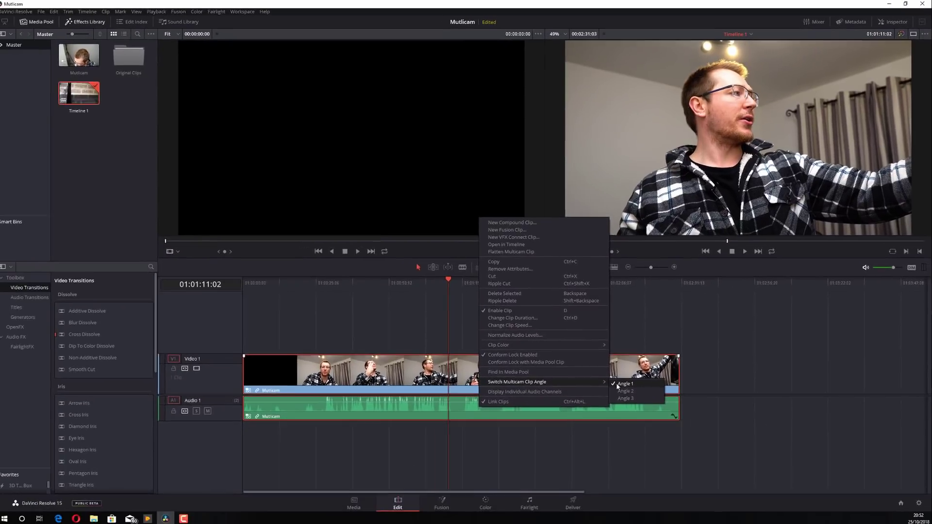
click(135, 91)
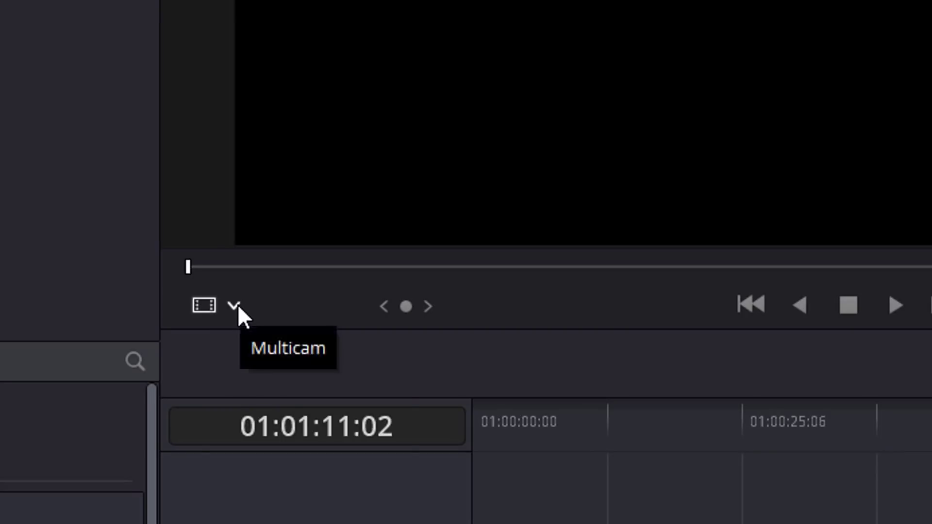
Step: Show the source viewer in Multicam mode and limit angle switching to video only
click(235, 305)
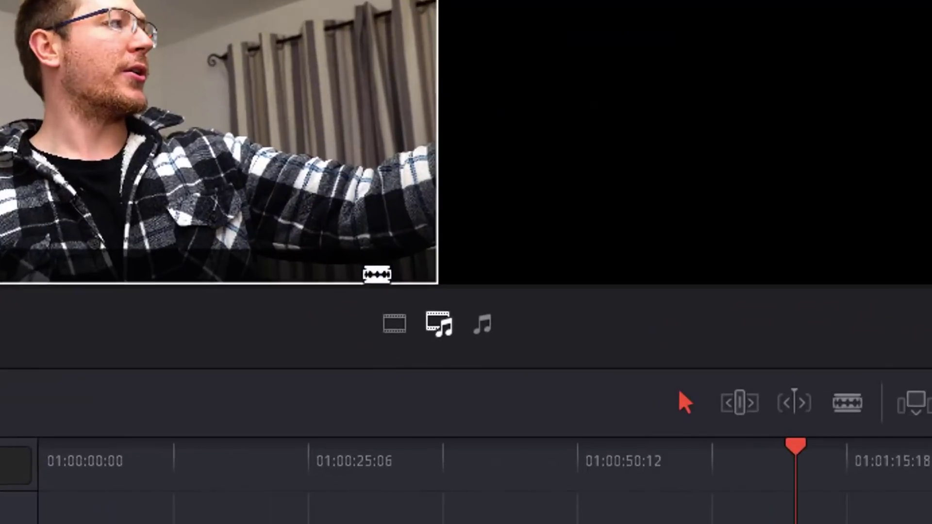
click(373, 364)
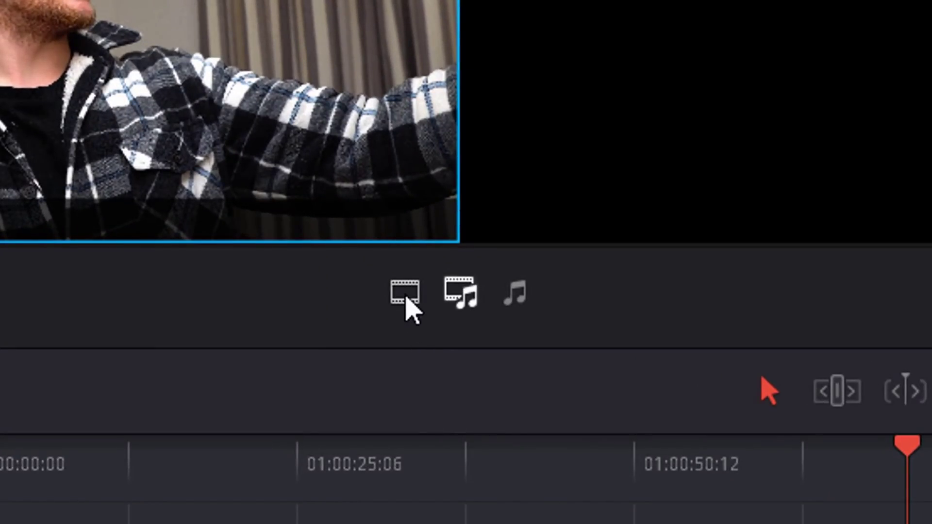
click(406, 299)
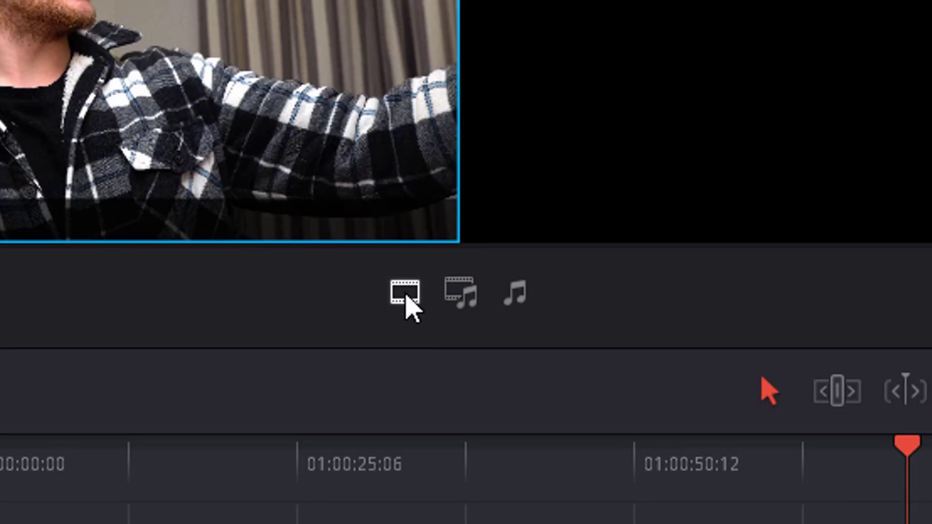
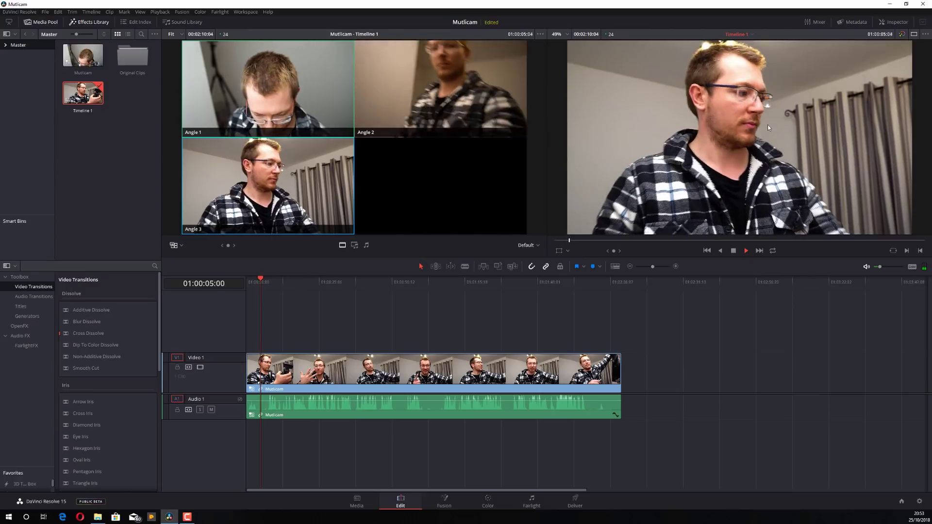
Step: Play the timeline and cut the video to Angle 2 at about 01:00:21:04
key(space)
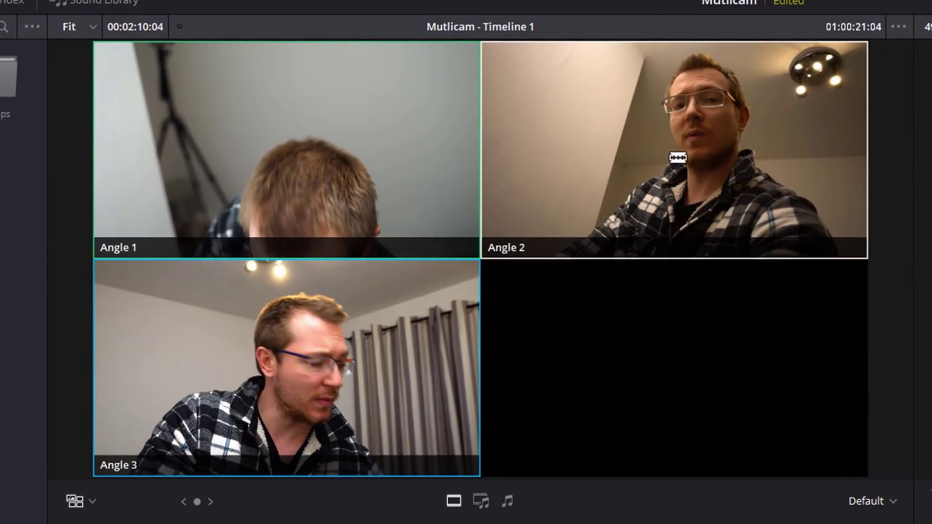
click(678, 157)
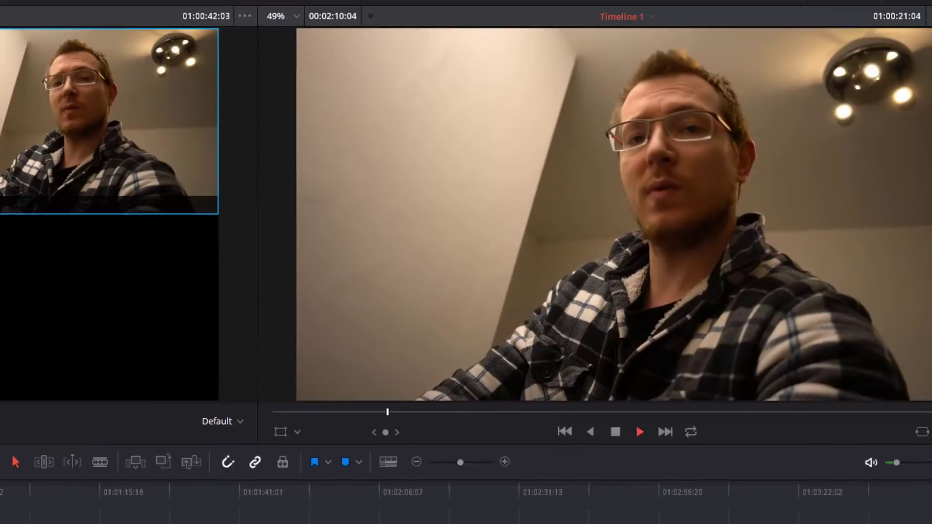
key(space)
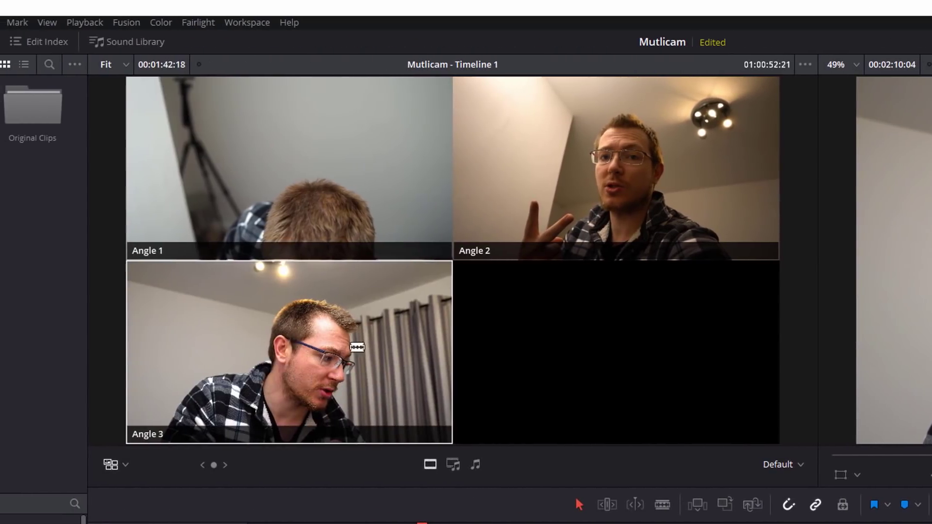
Step: Continue the live multicam edit, cutting to Angle 2, to Angle 1 at about 01:00:33 and to Angle 3 at about 01:00:38
click(599, 183)
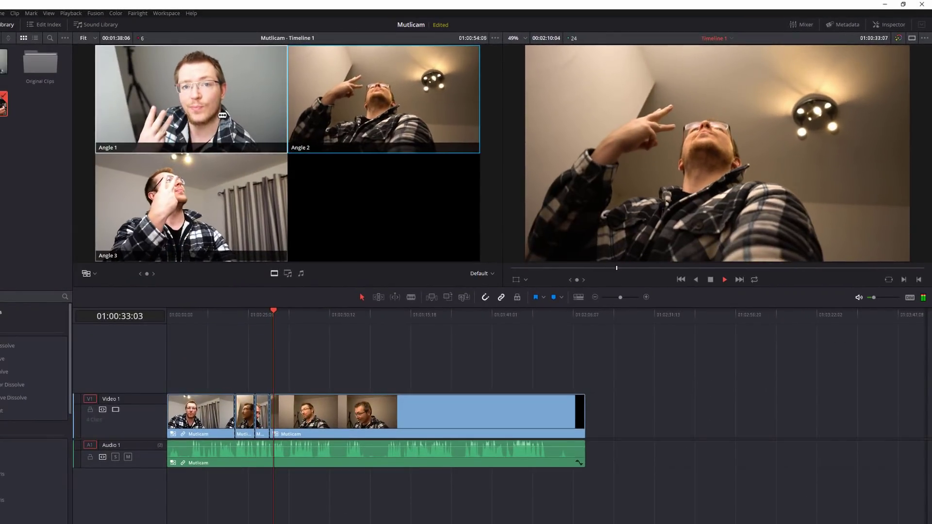
click(209, 100)
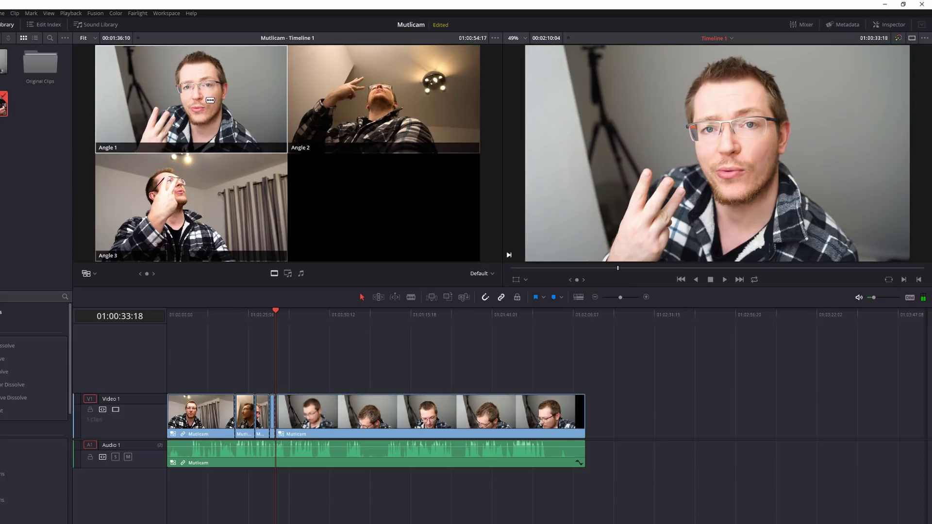
click(168, 204)
key(space)
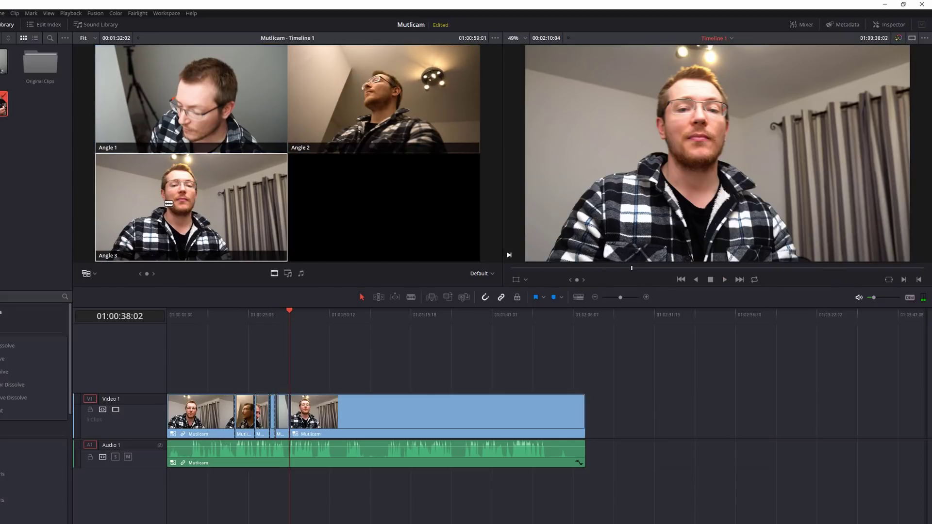
key(space)
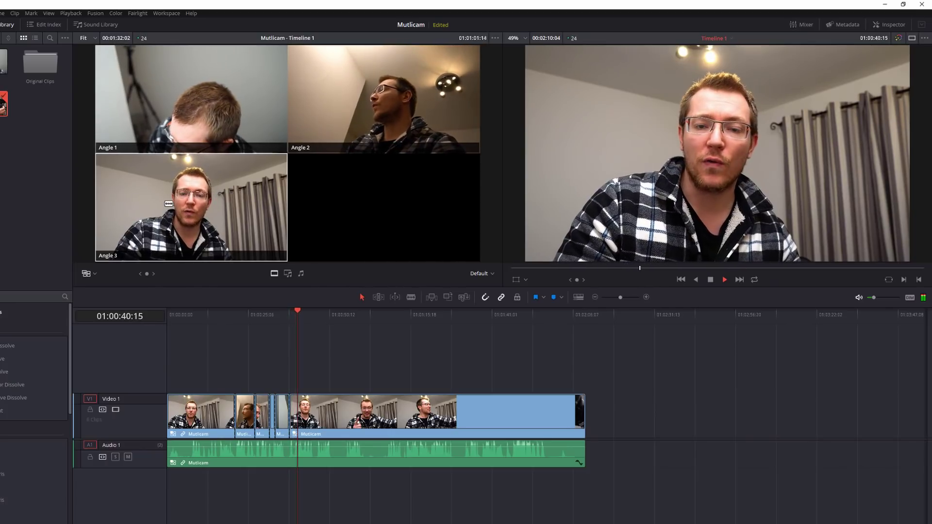
key(space)
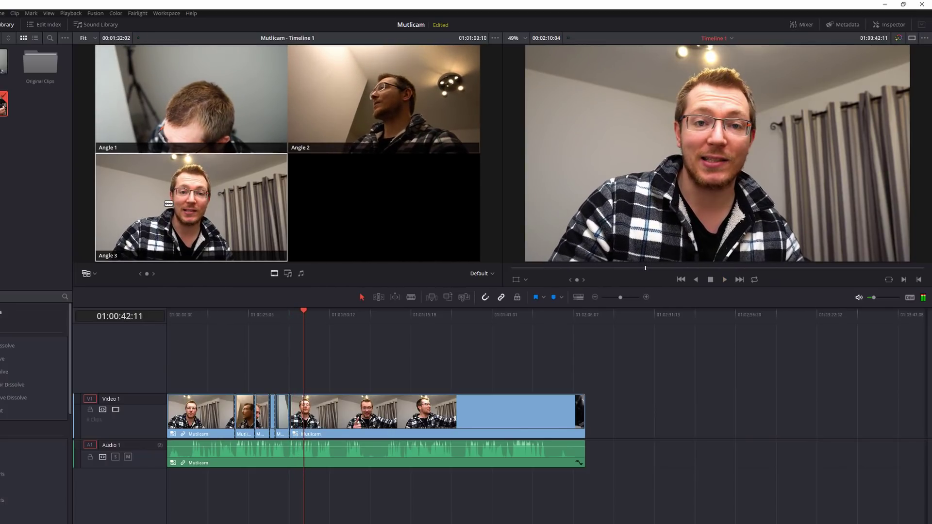